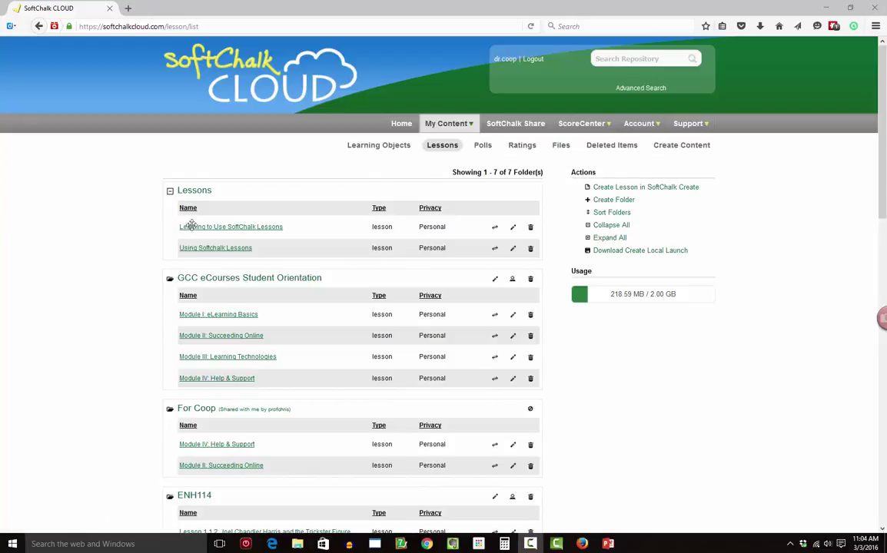
Collapse the GCC eCourses Student Orientation and For Coop folders in the Lessons list
{"action": "scroll", "coordinate": [192, 226], "scroll_direction": "down", "scroll_amount": 2}
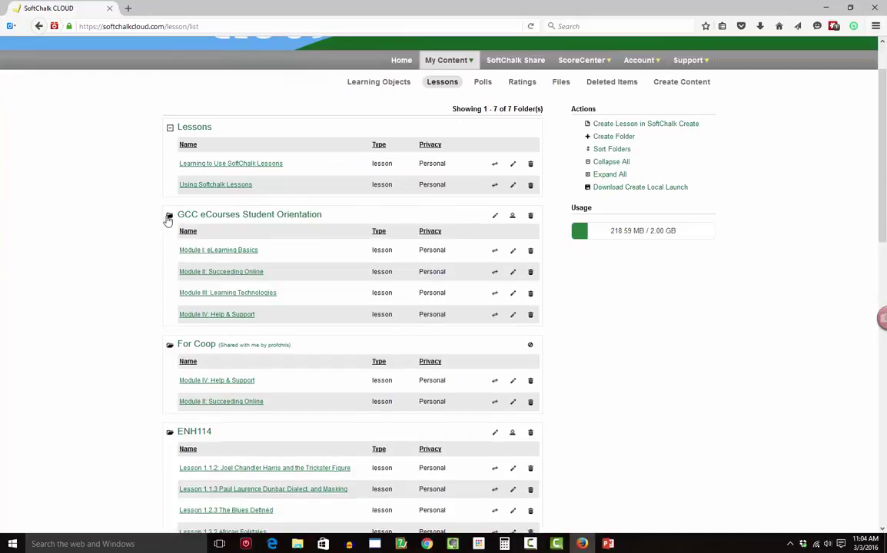
{"action": "left_click", "coordinate": [169, 215]}
{"action": "left_click", "coordinate": [169, 245]}
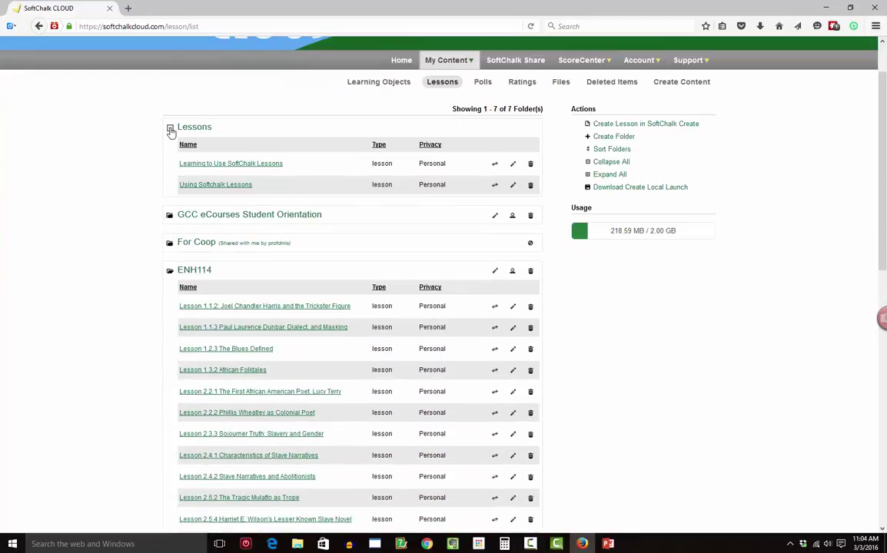
{"action": "scroll", "coordinate": [159, 266], "scroll_direction": "down", "scroll_amount": 2}
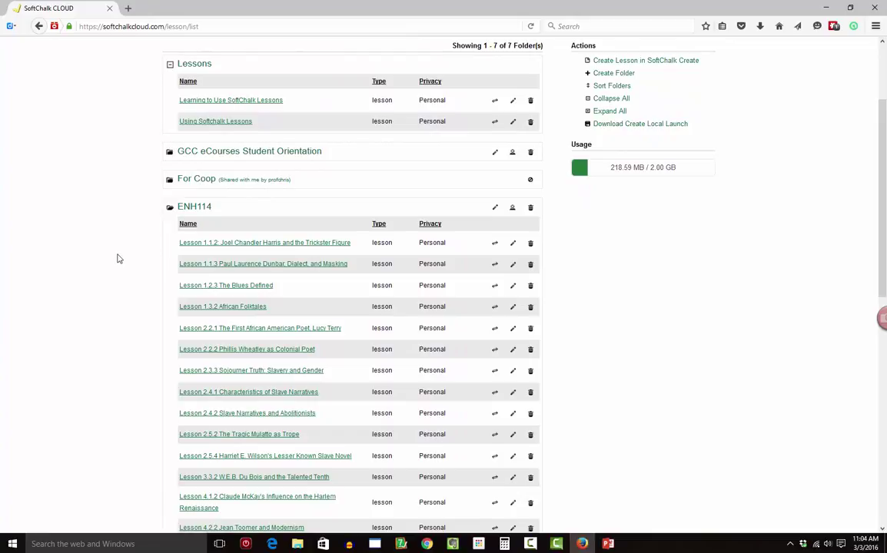
{"action": "scroll", "coordinate": [118, 258], "scroll_direction": "up", "scroll_amount": 3}
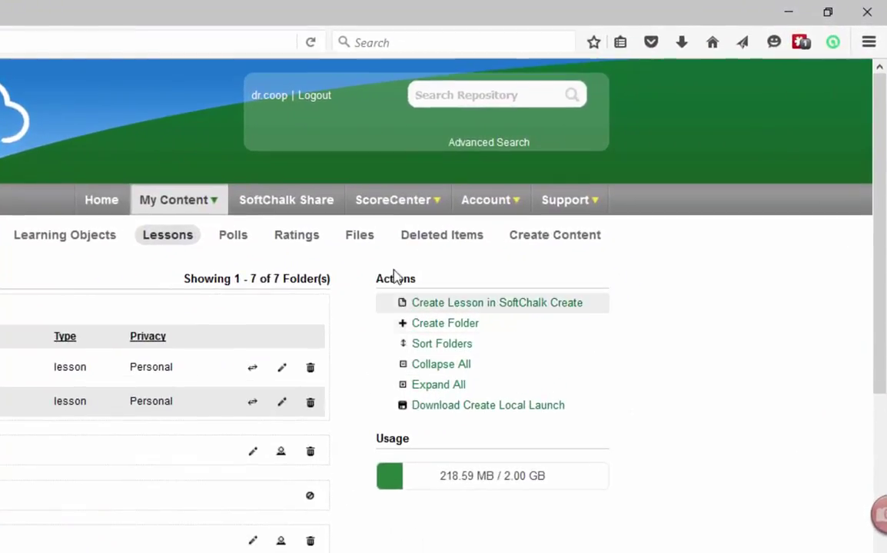
Start a new lesson via Create Lesson, run the jnlp launcher and allow Java through the firewall
{"action": "left_click", "coordinate": [475, 308]}
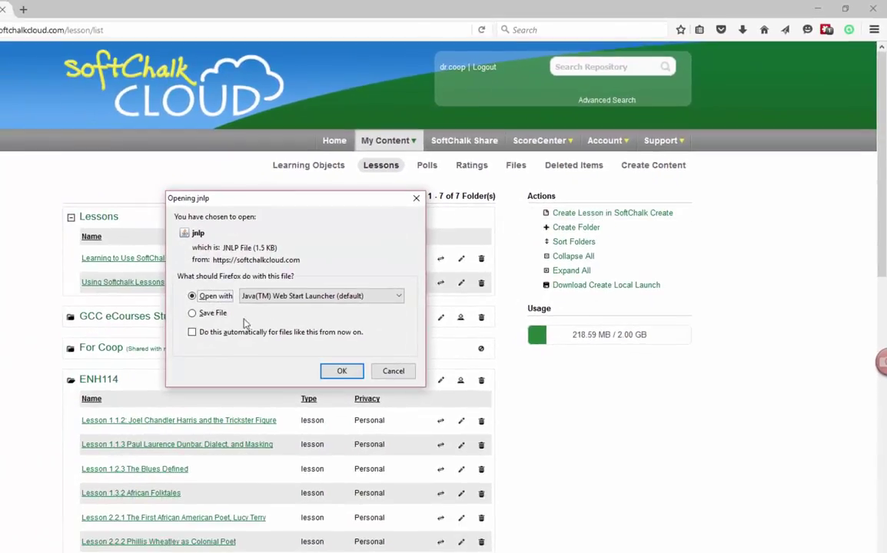
{"action": "left_click", "coordinate": [344, 374]}
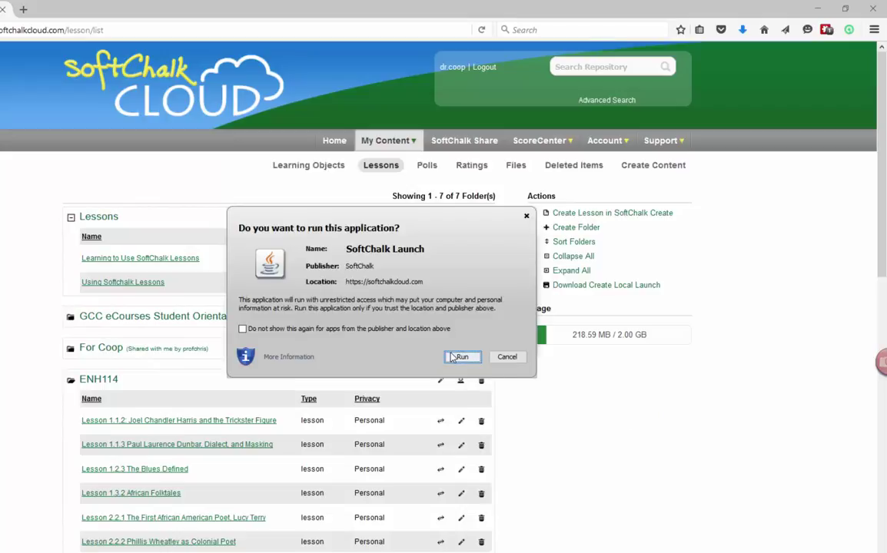
{"action": "left_click", "coordinate": [465, 357]}
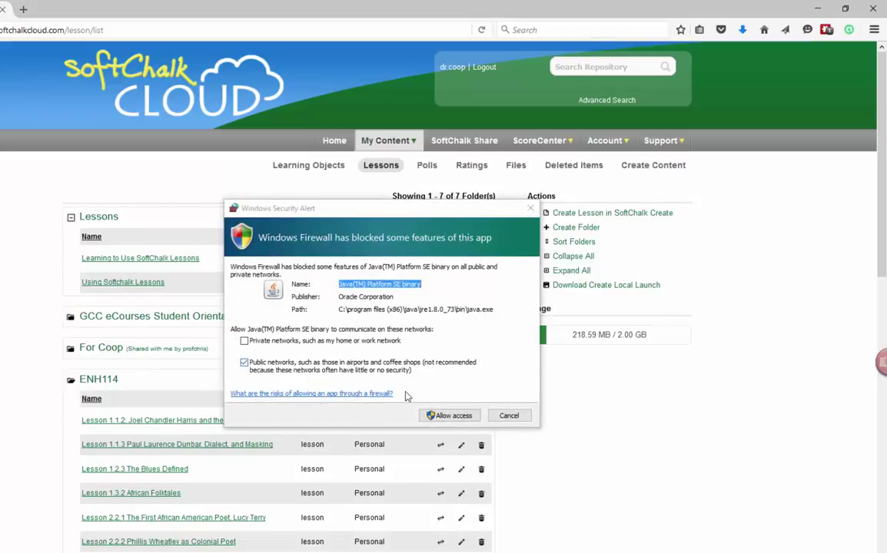
{"action": "left_click", "coordinate": [439, 416]}
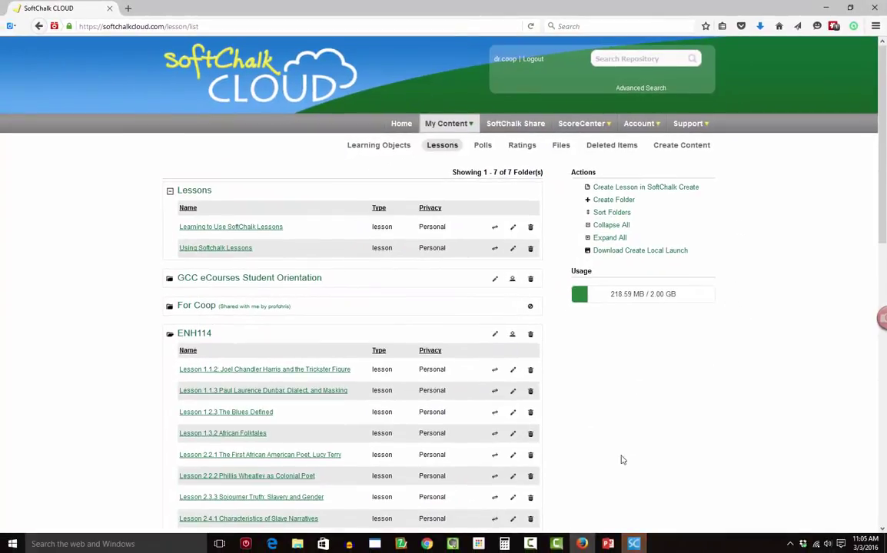
Bring SoftChalk Create forward and close its News announcement
{"action": "left_click", "coordinate": [634, 546]}
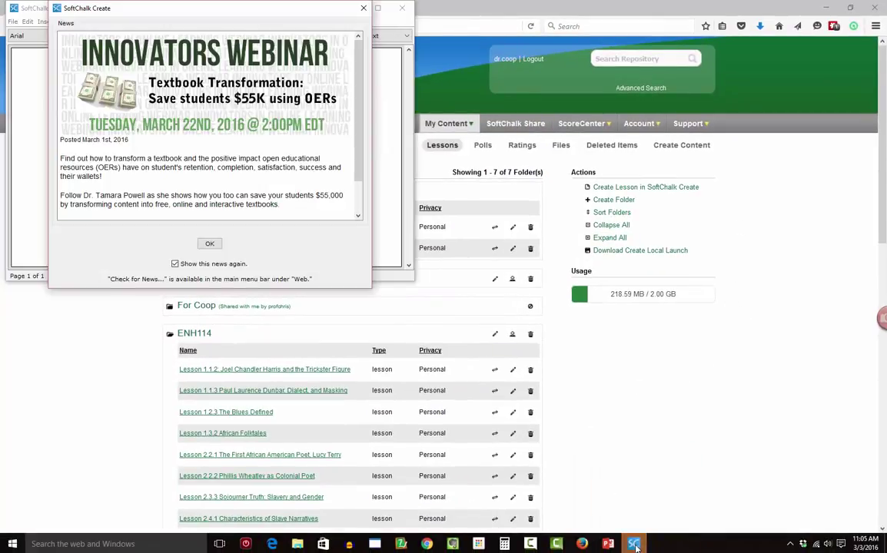
{"action": "left_click", "coordinate": [209, 244]}
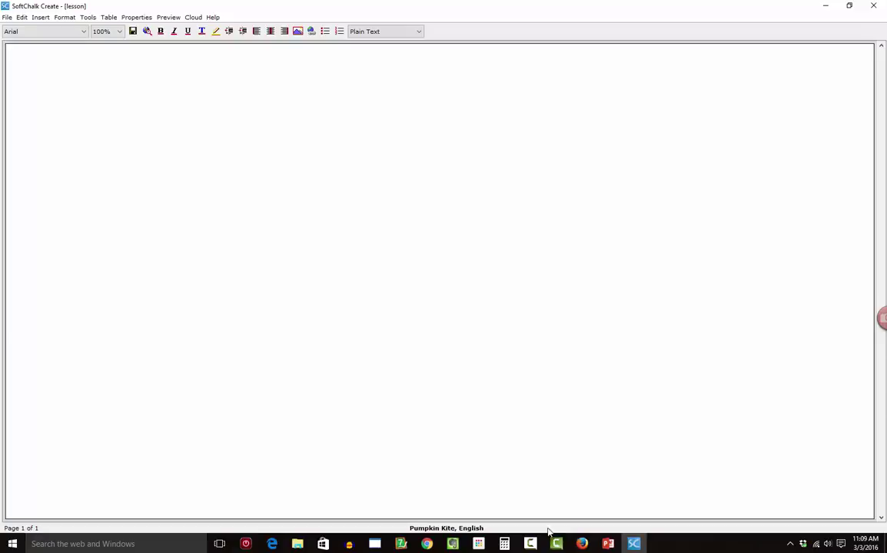
Select The Comma introduction through its two example sentences on the Writing Centre punctuation page
{"action": "left_click", "coordinate": [583, 547]}
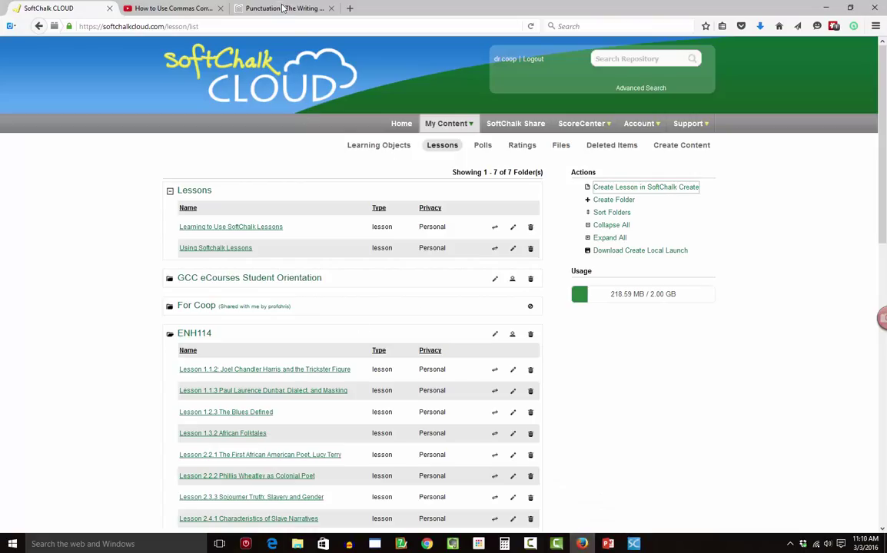
{"action": "left_click", "coordinate": [258, 8]}
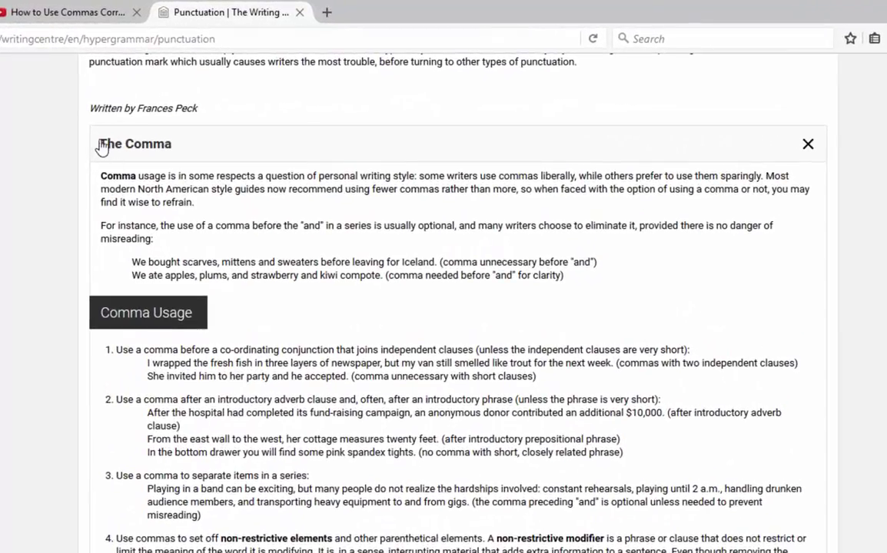
{"action": "left_click_drag", "start_coordinate": [98, 143], "coordinate": [577, 279]}
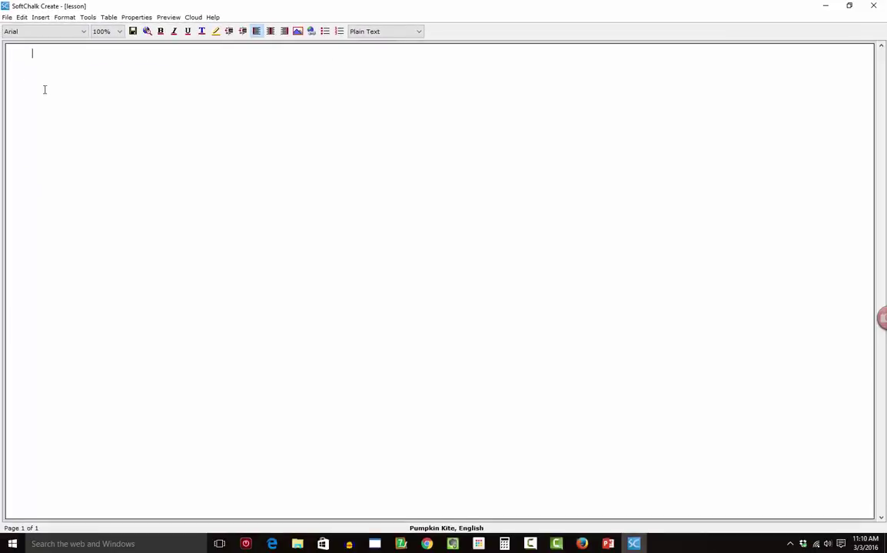
Paste the comma text into the lesson and style 'The Comma' as Heading 1
{"action": "type", "text": "The Comma  Comma usage is in some respects a question of personal writing style: some writers use commas liberally, while others prefer to use them sparingly. Most modern North American style guides now recommend using fewer commas rather than more, so when faced with the option of using a comma or not, you may find it wise to refrain. For instance, the use of a comma before the \"and\" in a series is usually optional, and many writers choose to eliminate it, provided there is no danger of misreading: We bought scarves, mittens and sweaters before leaving for Iceland. (comma unnecessary before \"and\") We ate apples, plums, and strawberry and kiwi compote. (comma needed before \"and\" for clarity)"}
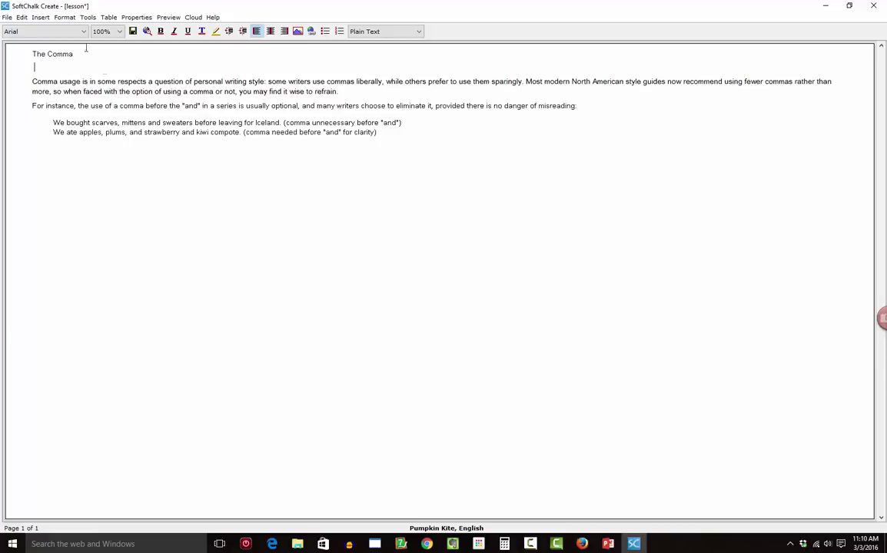
{"action": "left_click_drag", "start_coordinate": [75, 54], "coordinate": [32, 55]}
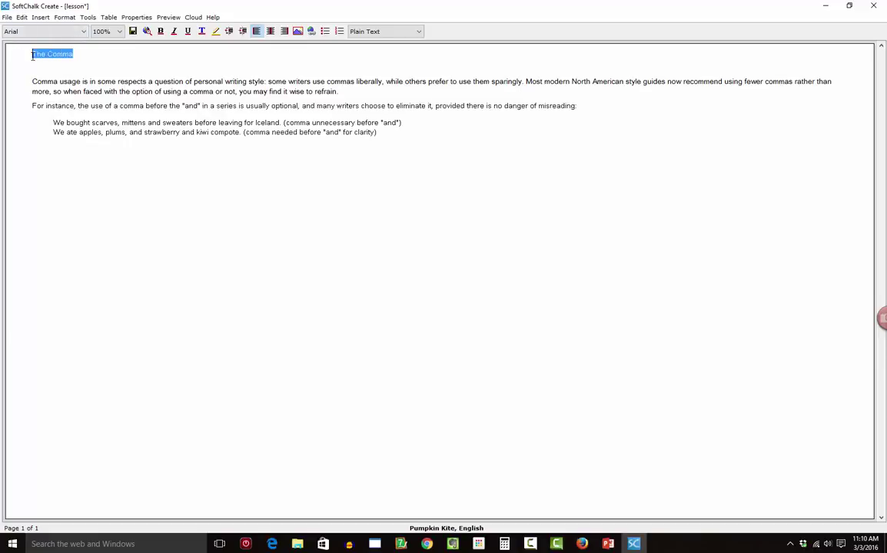
{"action": "left_click", "coordinate": [418, 32]}
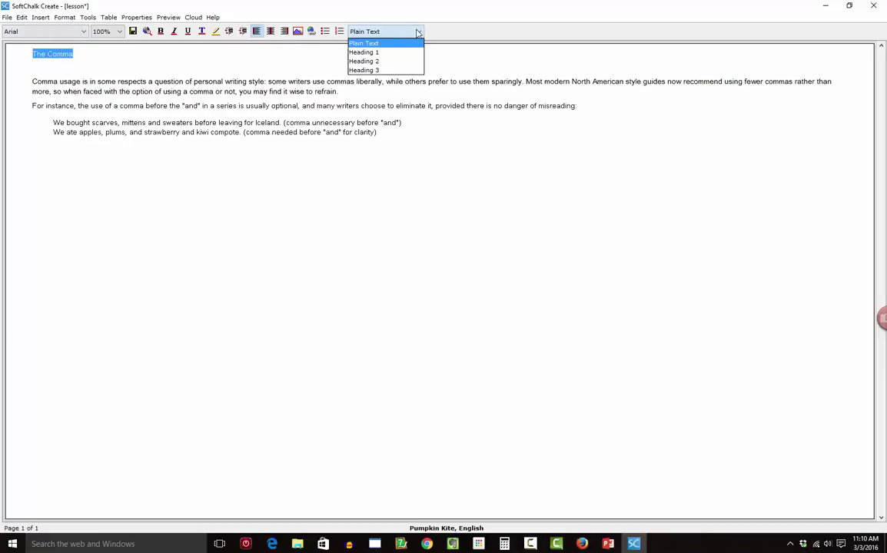
{"action": "left_click", "coordinate": [363, 52]}
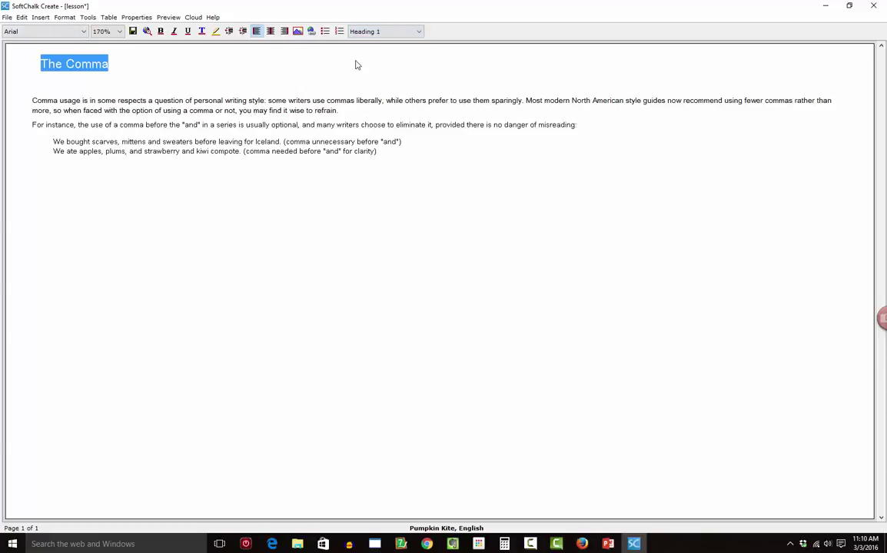
{"action": "left_click", "coordinate": [181, 112]}
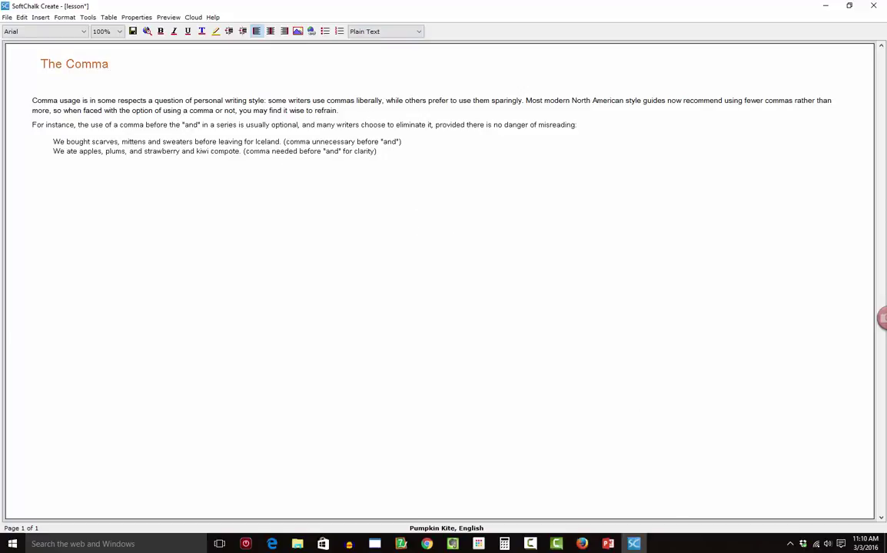
Open the Share > Embed panel for the How to Use Commas Correctly video
{"action": "left_click", "coordinate": [581, 545]}
{"action": "left_click", "coordinate": [169, 10]}
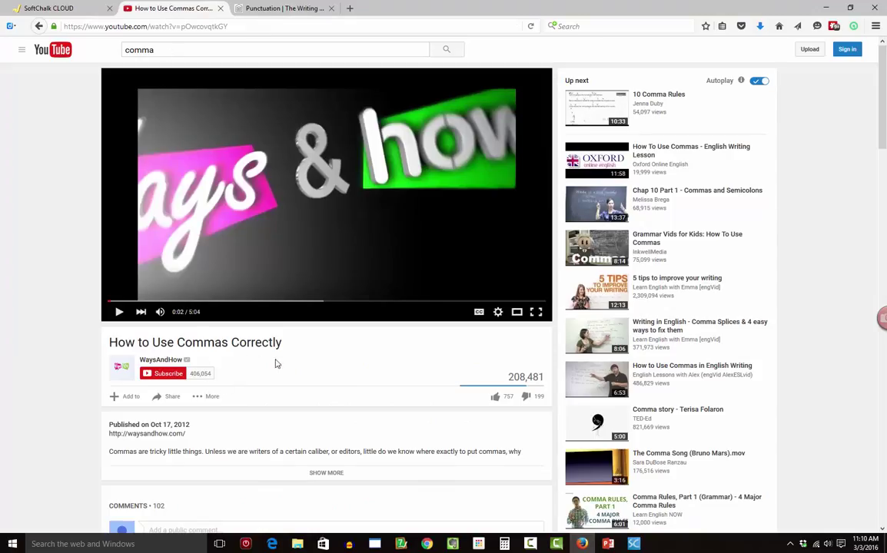
{"action": "scroll", "coordinate": [285, 361], "scroll_direction": "down", "scroll_amount": 1}
{"action": "left_click", "coordinate": [172, 336]}
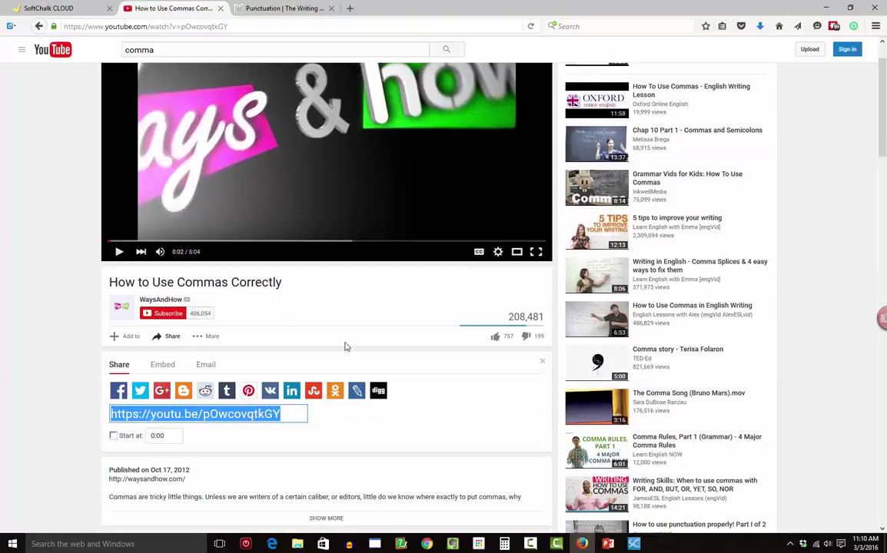
{"action": "scroll", "coordinate": [370, 351], "scroll_direction": "down", "scroll_amount": 2}
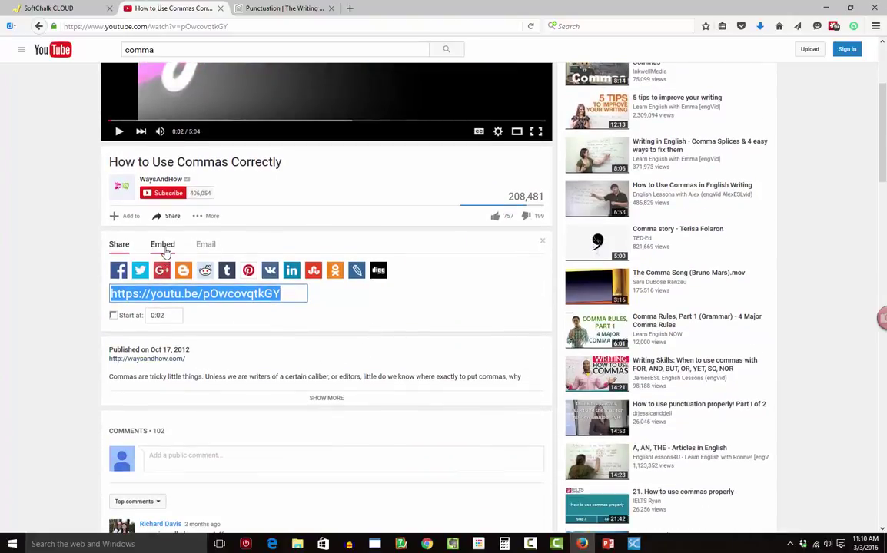
{"action": "left_click", "coordinate": [163, 246]}
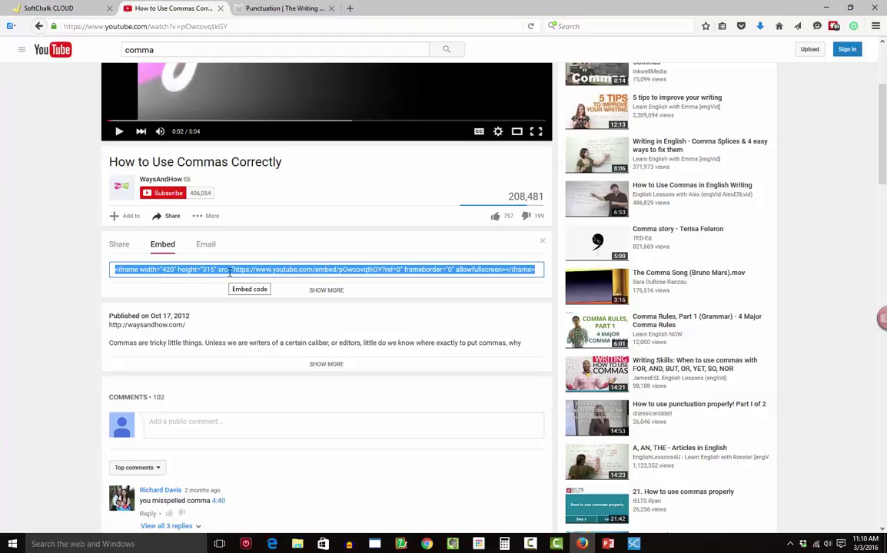
Expand Show More and select the 420 × 315 iframe embed code
{"action": "left_click", "coordinate": [319, 297]}
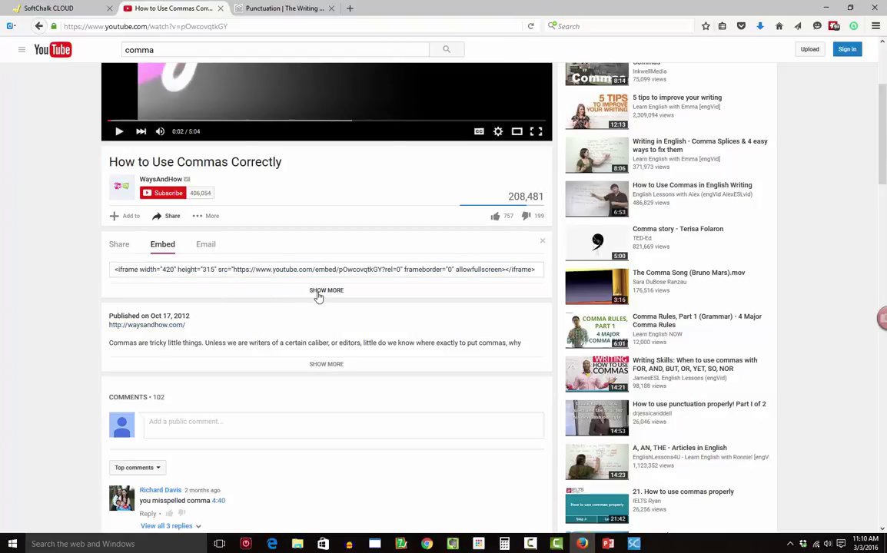
{"action": "left_click", "coordinate": [319, 297]}
{"action": "scroll", "coordinate": [189, 396], "scroll_direction": "down", "scroll_amount": 3}
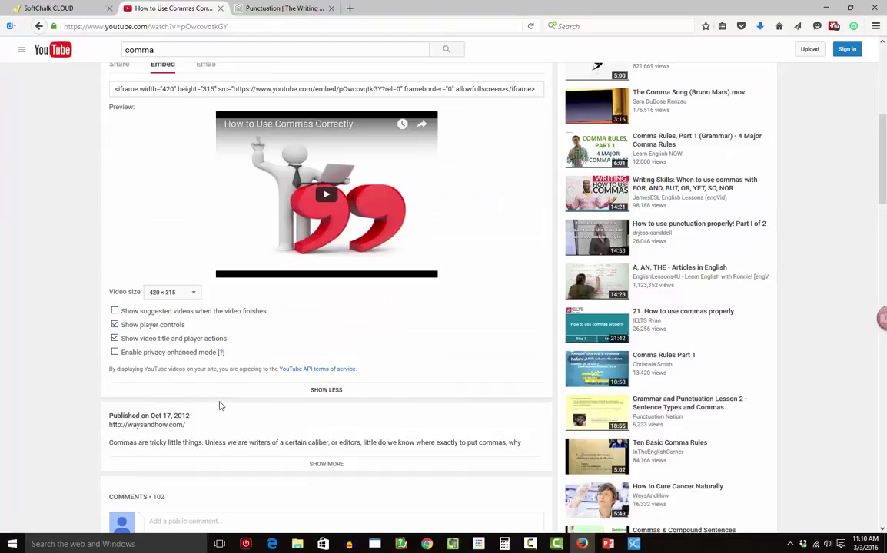
{"action": "left_click", "coordinate": [212, 89]}
{"action": "left_click", "coordinate": [213, 89]}
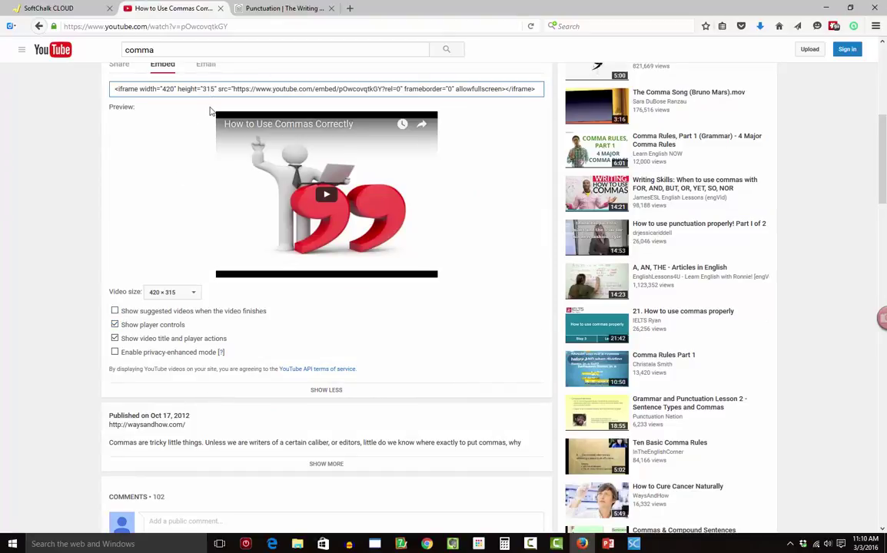
{"action": "left_click", "coordinate": [212, 89]}
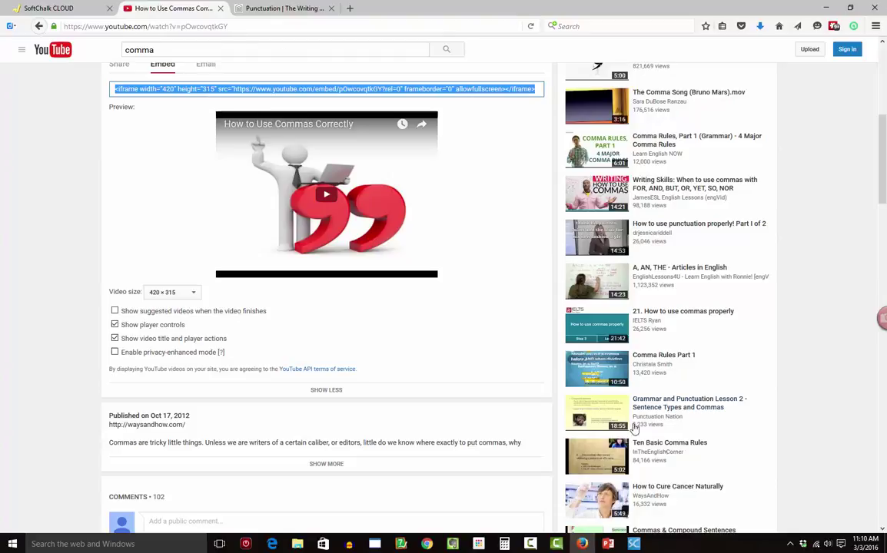
Insert a 'YouTube Video' widget below the examples, pasting the iframe code as its HTML
{"action": "left_click", "coordinate": [634, 545]}
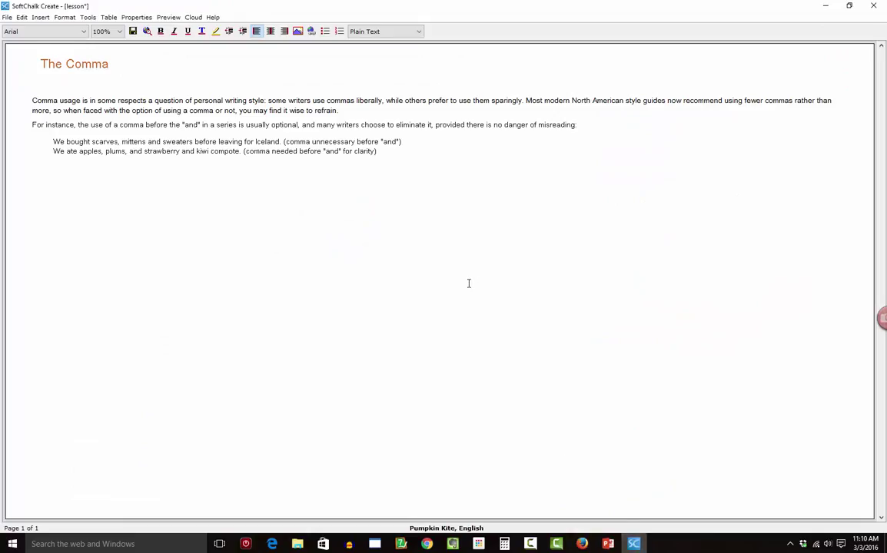
{"action": "left_click", "coordinate": [100, 329]}
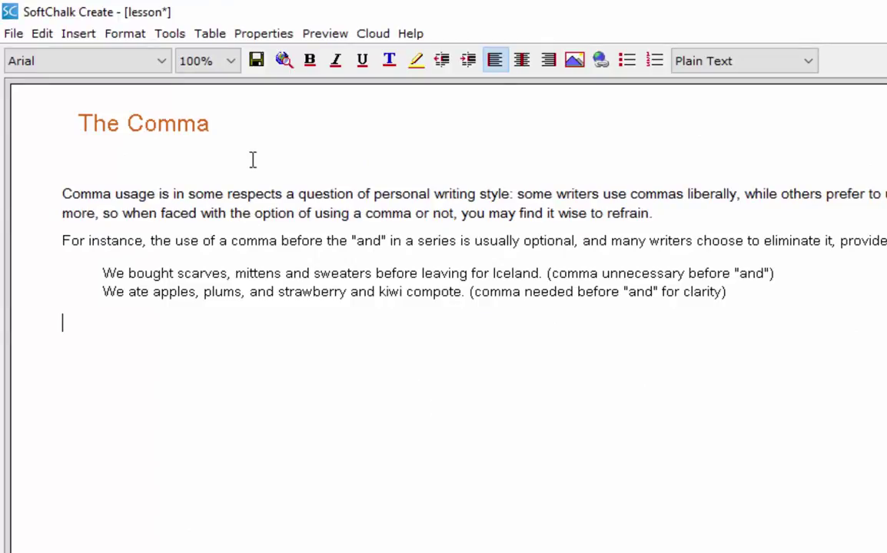
{"action": "left_click", "coordinate": [78, 34]}
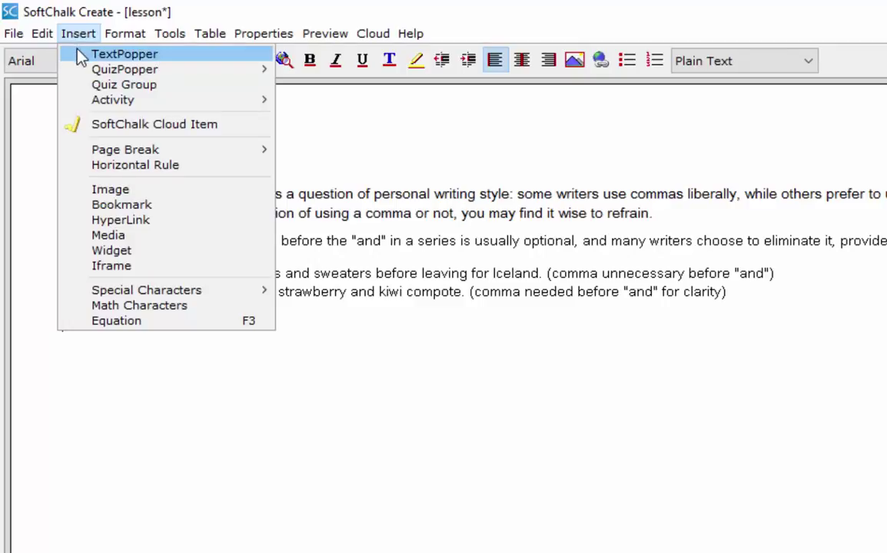
{"action": "mouse_move", "coordinate": [81, 75]}
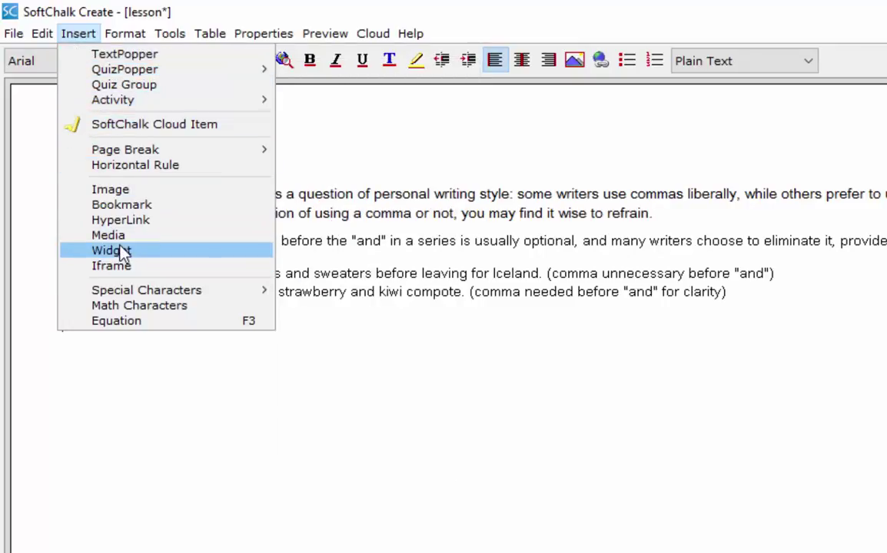
{"action": "left_click", "coordinate": [120, 252]}
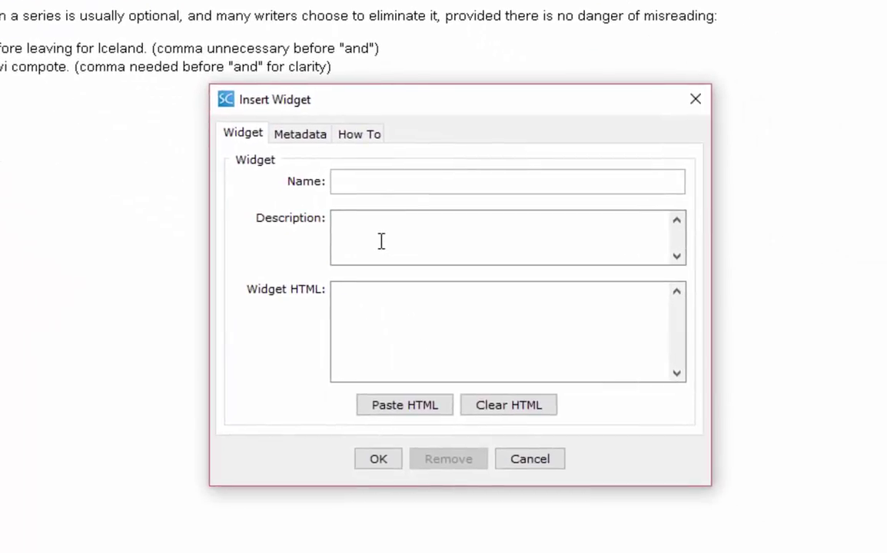
{"action": "type", "text": "YouTube Video"}
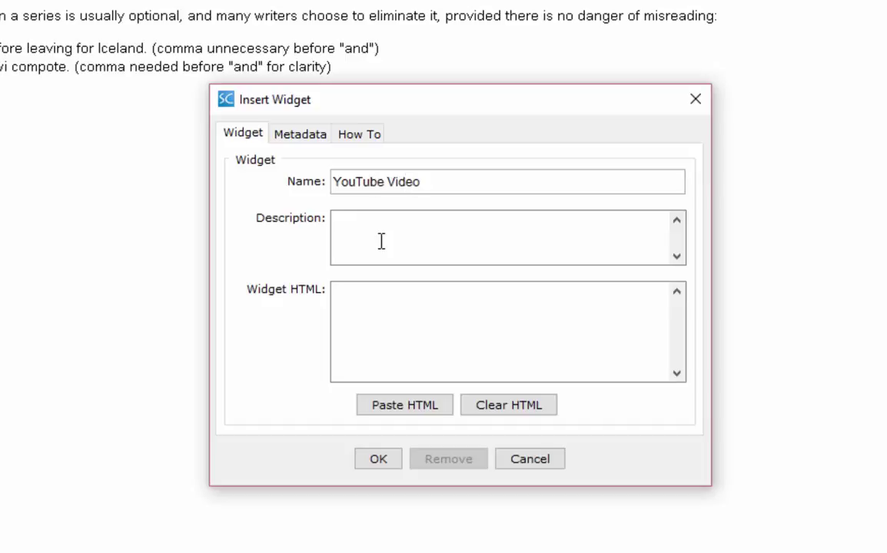
{"action": "left_click", "coordinate": [353, 290]}
{"action": "type", "text": "<iframe height=\"315\" width=\"420\" frameborder=\"0\" src=\"https://www.youtube.com/embed/pOwcovqtkGY?rel=0\" allowfullscreen></iframe>"}
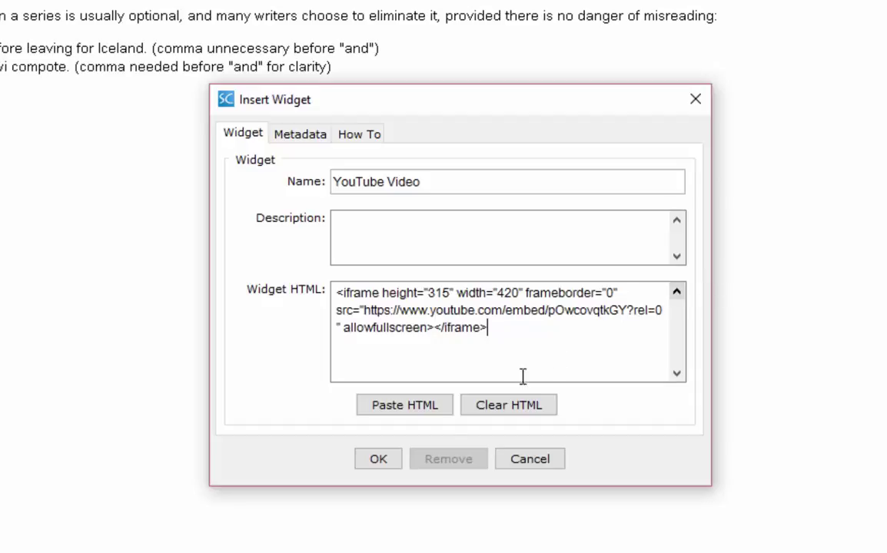
{"action": "left_click", "coordinate": [378, 458]}
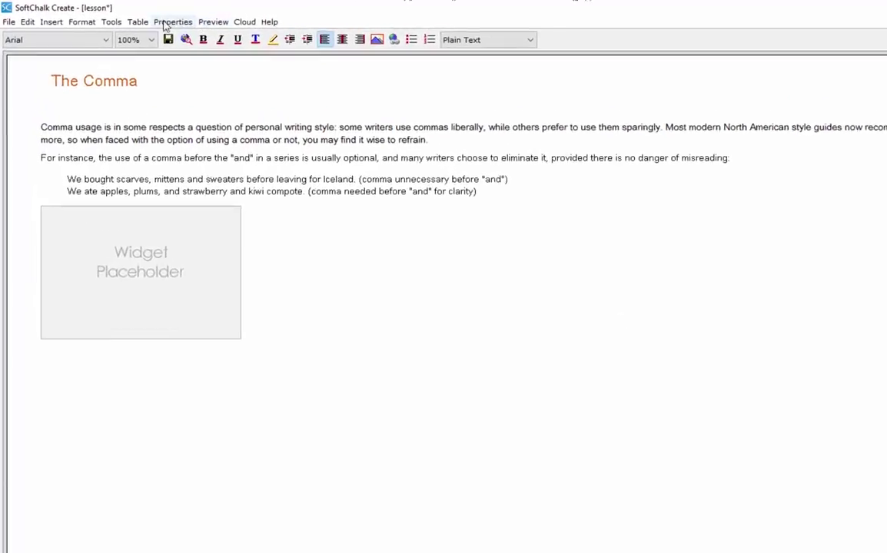
Add a True/False QuizPopper 'Did you watch the video?' with True as the answer
{"action": "left_click", "coordinate": [41, 17]}
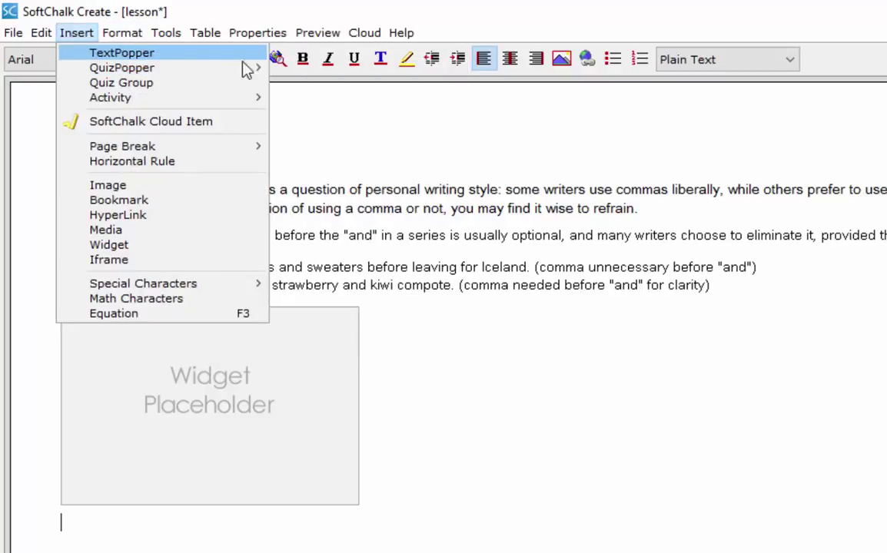
{"action": "mouse_move", "coordinate": [244, 76]}
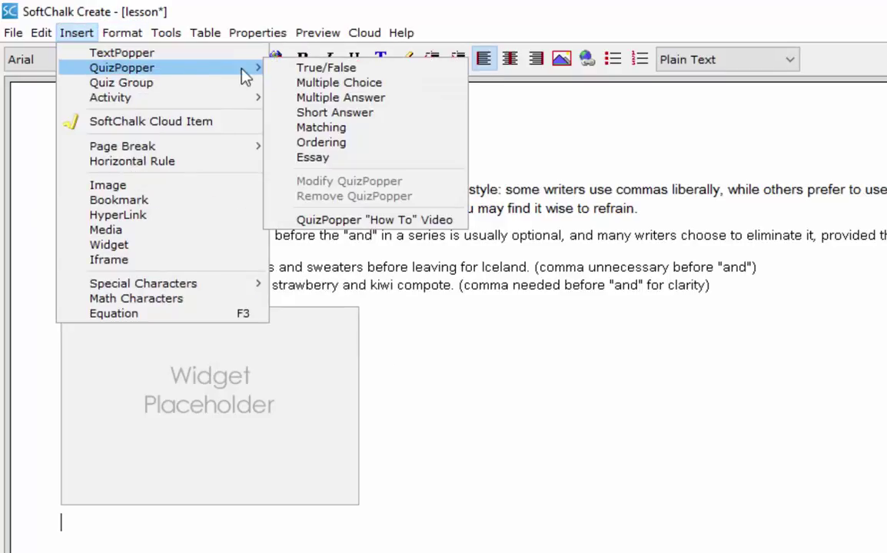
{"action": "left_click", "coordinate": [317, 69]}
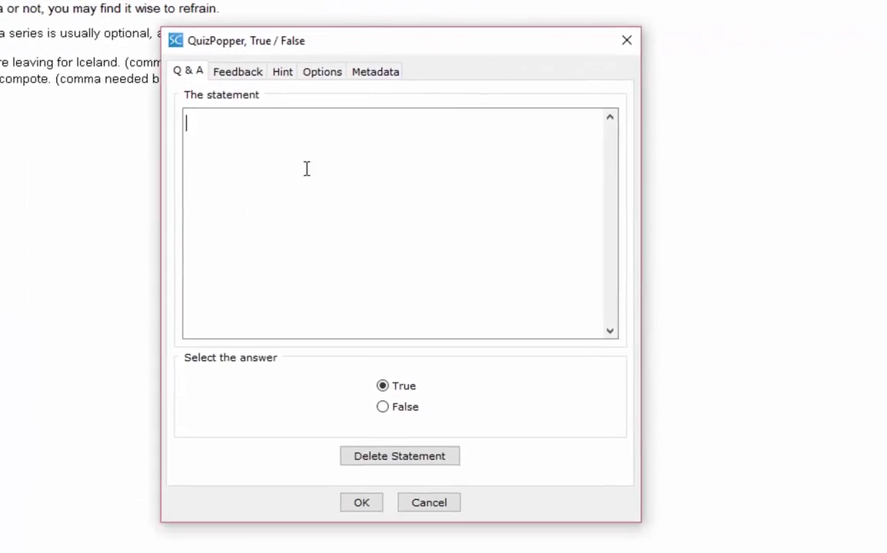
{"action": "type", "text": "Did you watch th"}
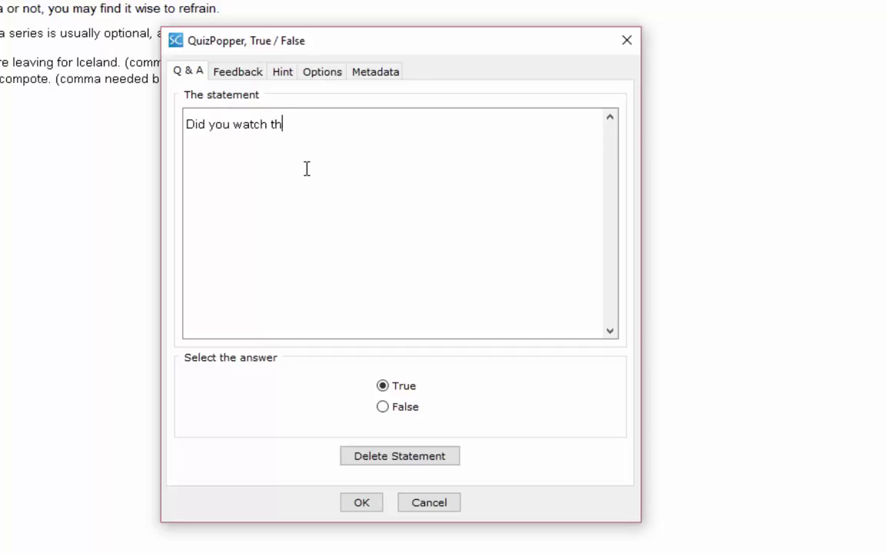
{"action": "type", "text": "e video?"}
{"action": "left_click", "coordinate": [364, 505]}
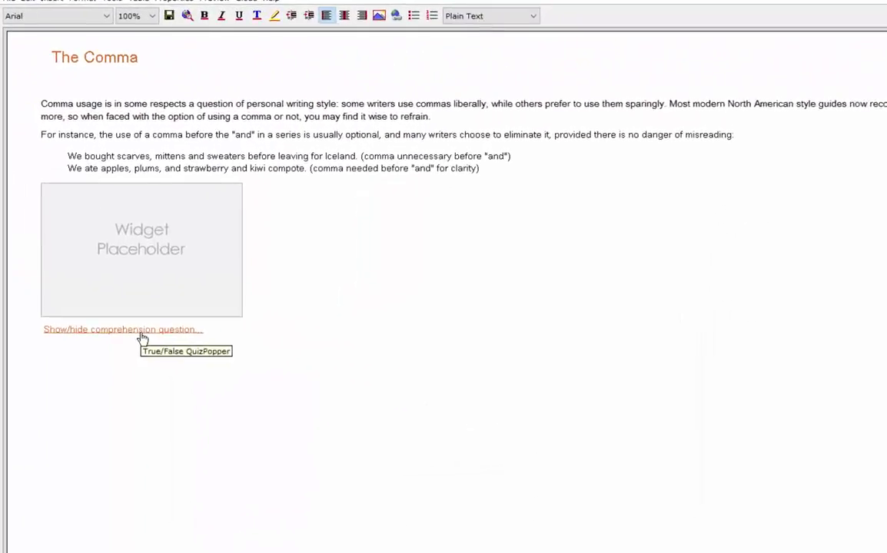
Modify the True/False QuizPopper so it opens with Quiz Me instead of a text link
{"action": "right_click", "coordinate": [76, 285]}
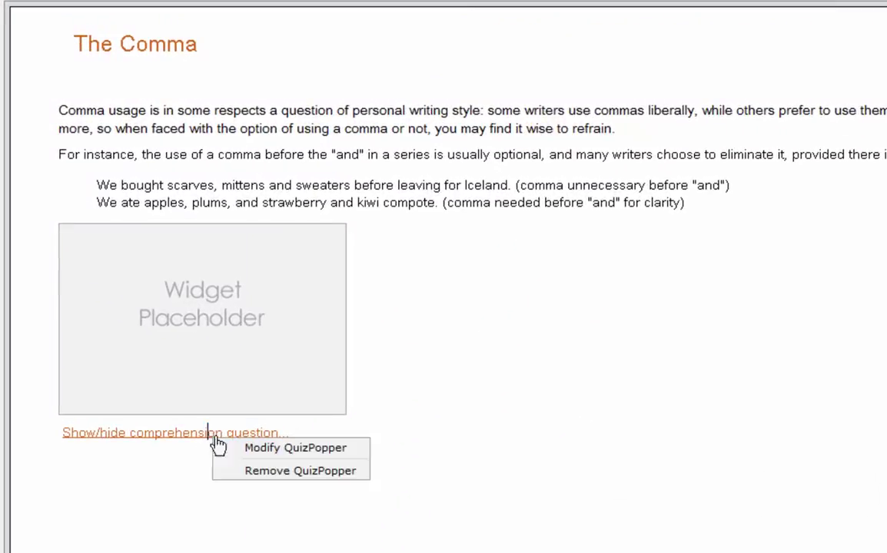
{"action": "left_click", "coordinate": [227, 448]}
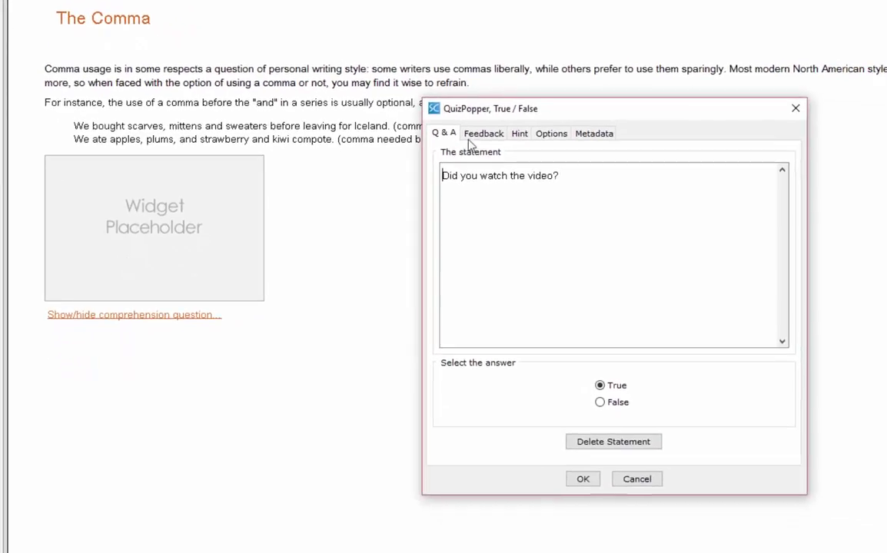
{"action": "left_click", "coordinate": [559, 164]}
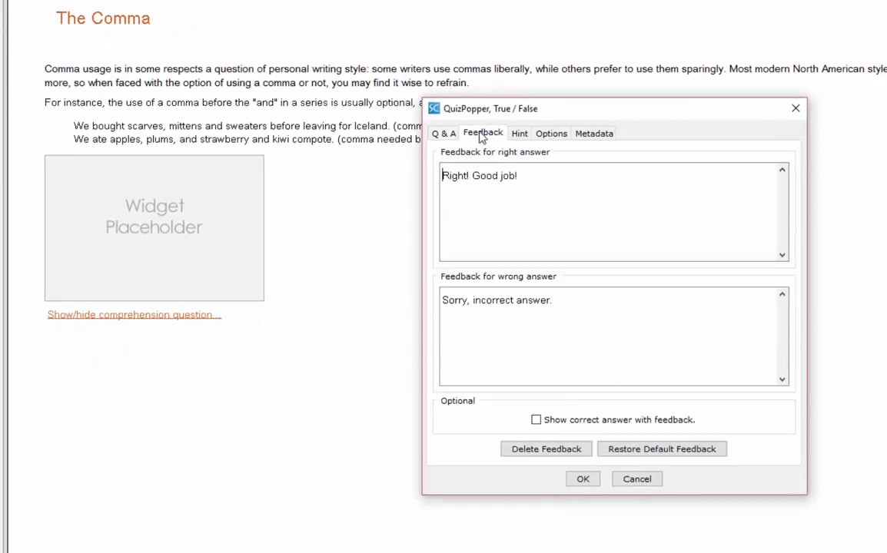
{"action": "left_click", "coordinate": [538, 134]}
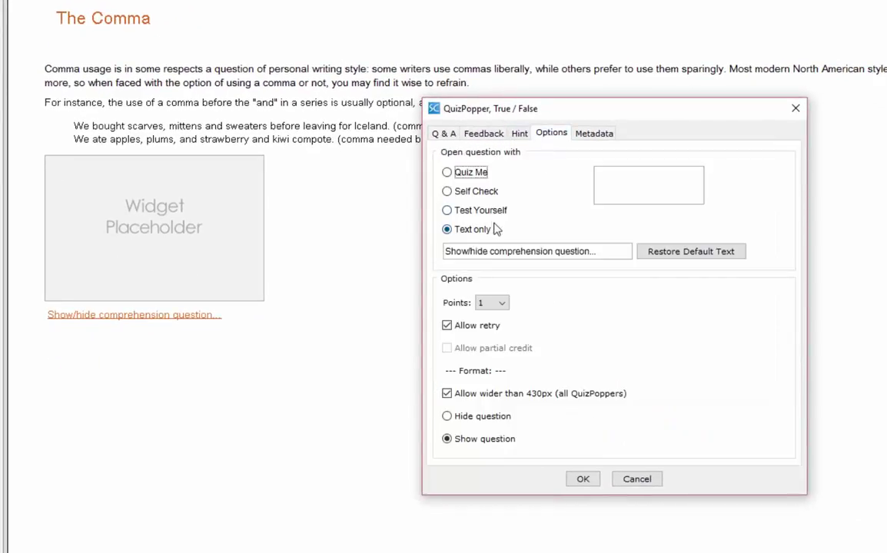
{"action": "left_click", "coordinate": [448, 173]}
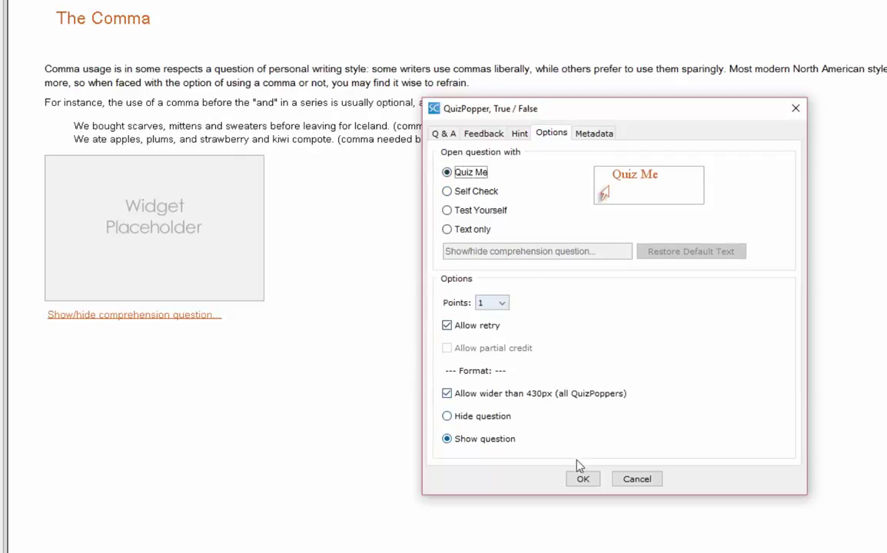
{"action": "left_click", "coordinate": [583, 480]}
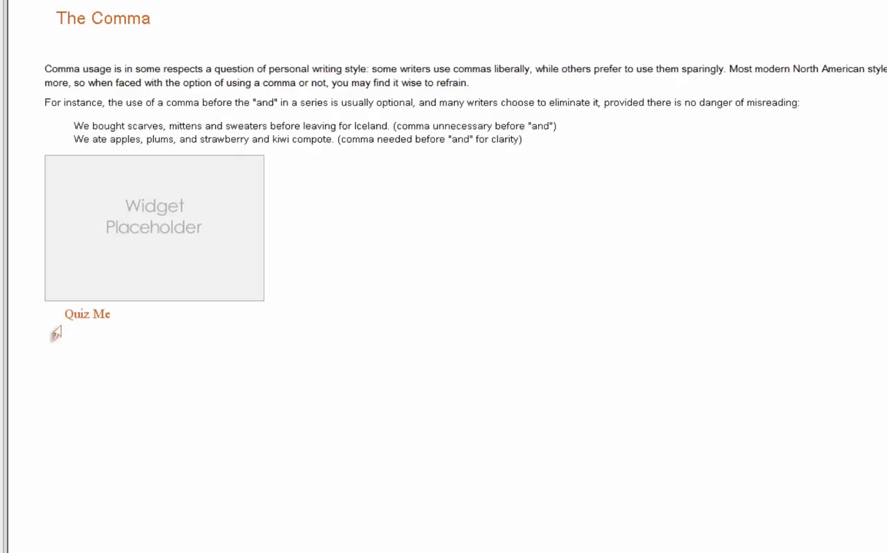
Save the lesson and preview it in Firefox via View in Browser
{"action": "left_click", "coordinate": [169, 18]}
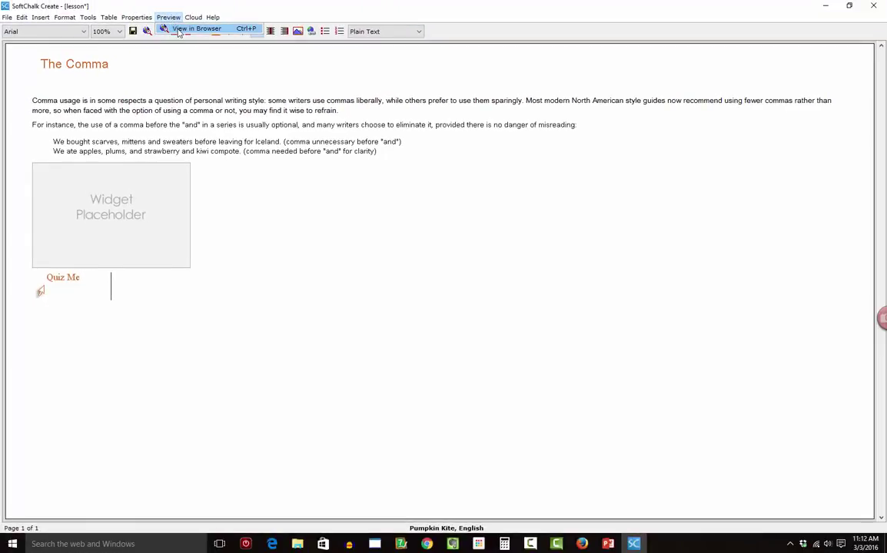
{"action": "left_click", "coordinate": [184, 29]}
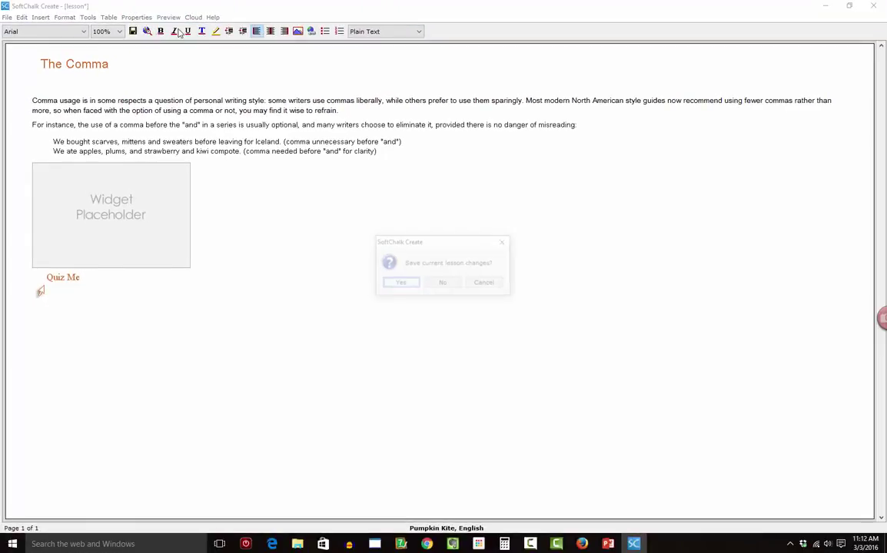
{"action": "left_click", "coordinate": [400, 283]}
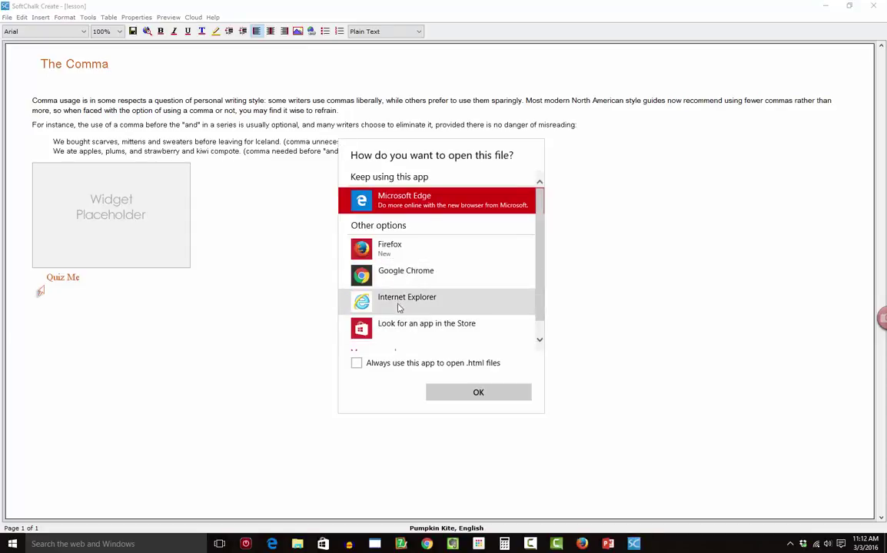
{"action": "left_click", "coordinate": [388, 248]}
{"action": "left_click", "coordinate": [461, 396]}
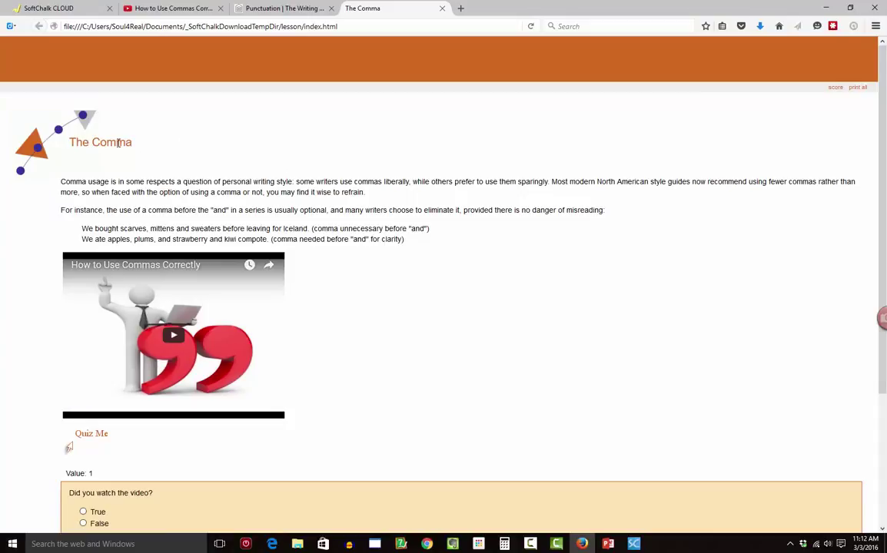
Play the embedded comma video in the Firefox preview, then pause it
{"action": "scroll", "coordinate": [271, 228], "scroll_direction": "down", "scroll_amount": 4}
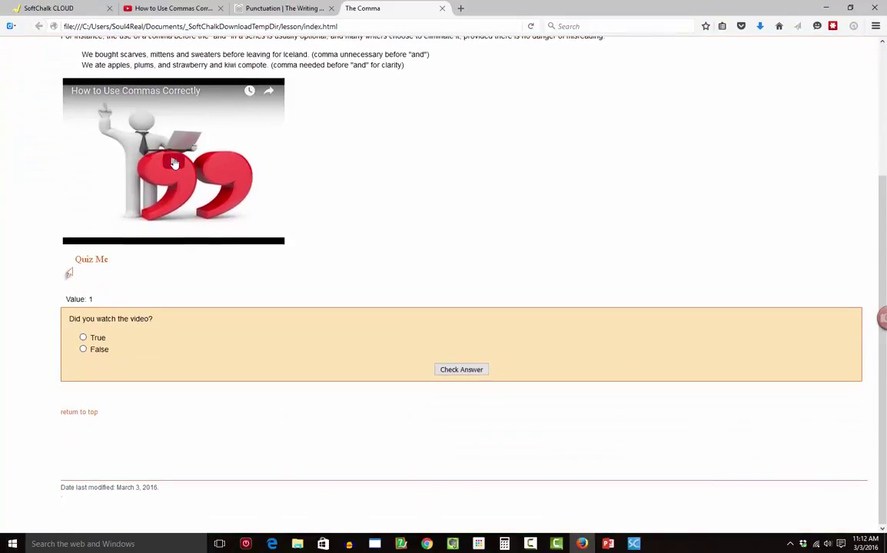
{"action": "left_click", "coordinate": [174, 163]}
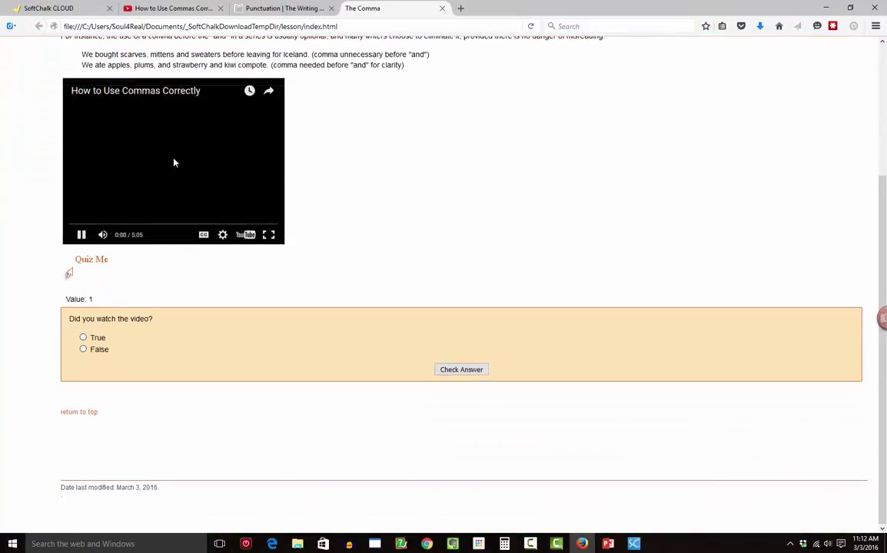
{"action": "left_click", "coordinate": [82, 235]}
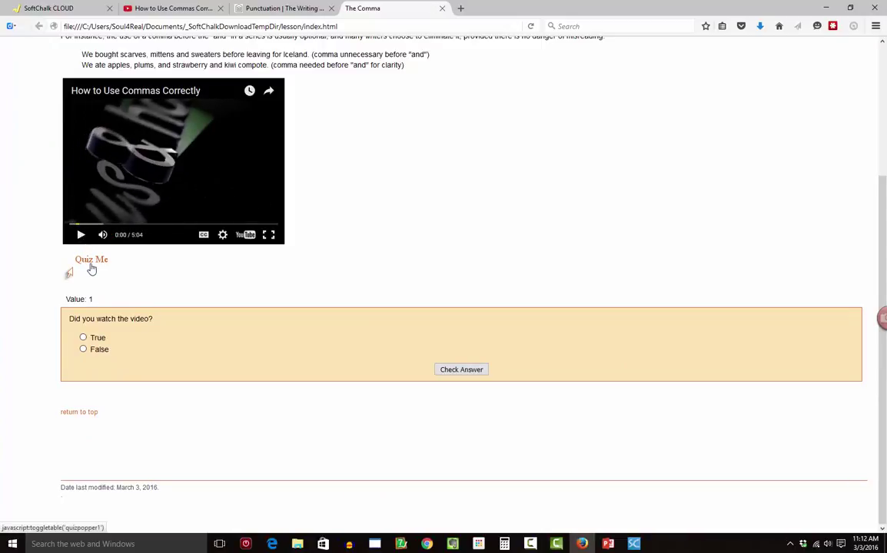
Answer the quiz question True and check it, getting 'Right! Good job!' and 1/1
{"action": "left_click", "coordinate": [83, 338]}
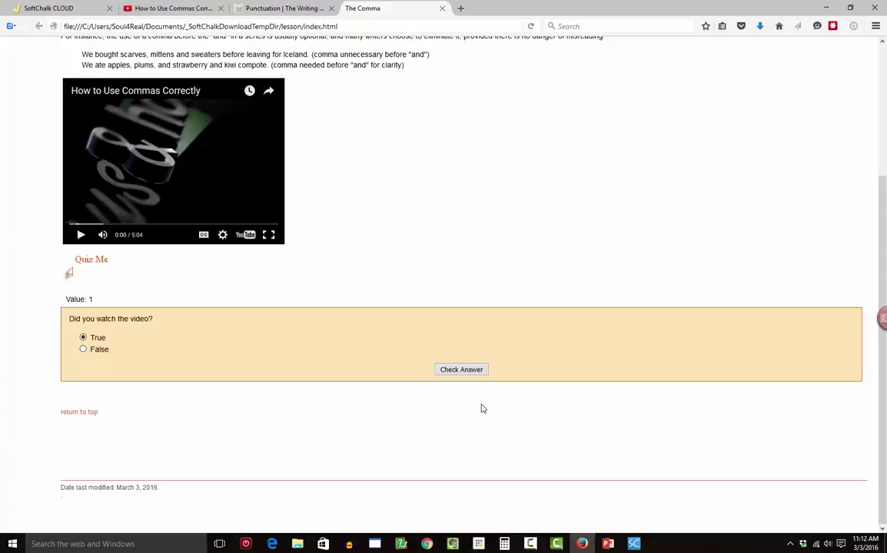
{"action": "left_click", "coordinate": [472, 371]}
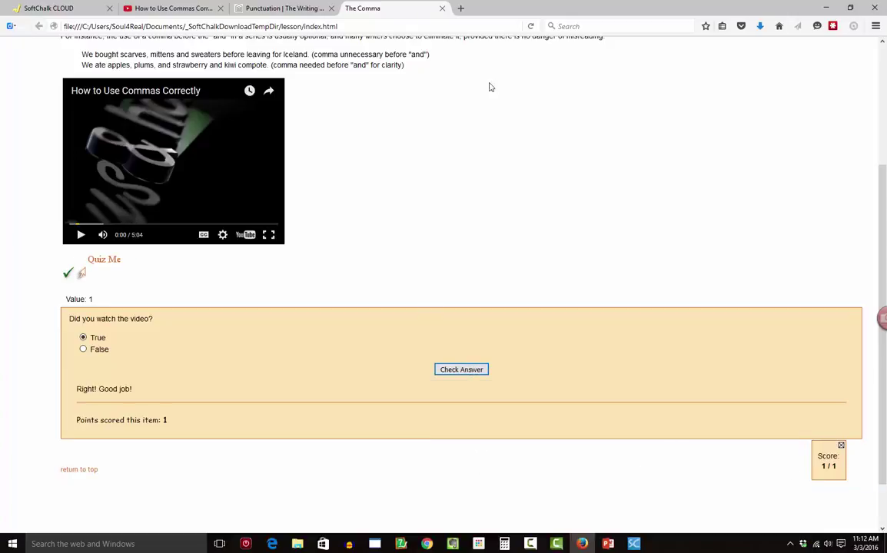
{"action": "scroll", "coordinate": [414, 296], "scroll_direction": "up", "scroll_amount": 4}
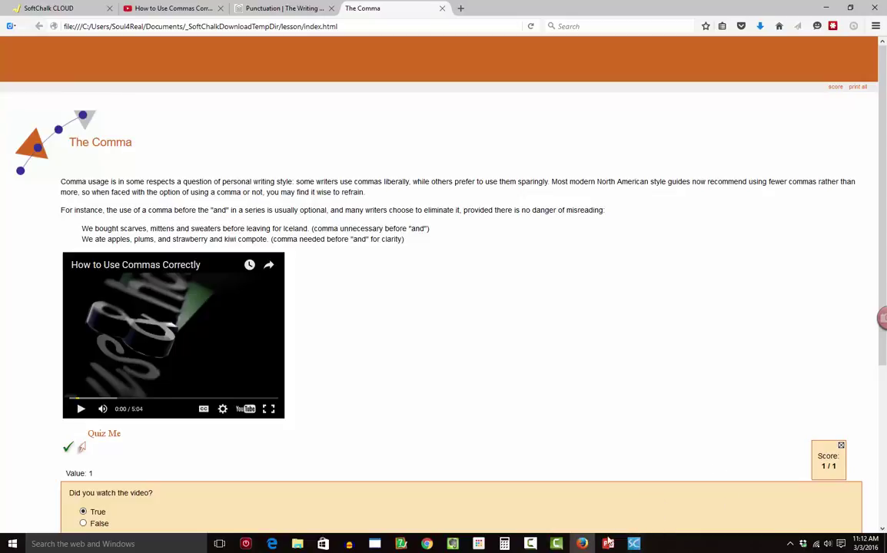
{"action": "mouse_move", "coordinate": [607, 547]}
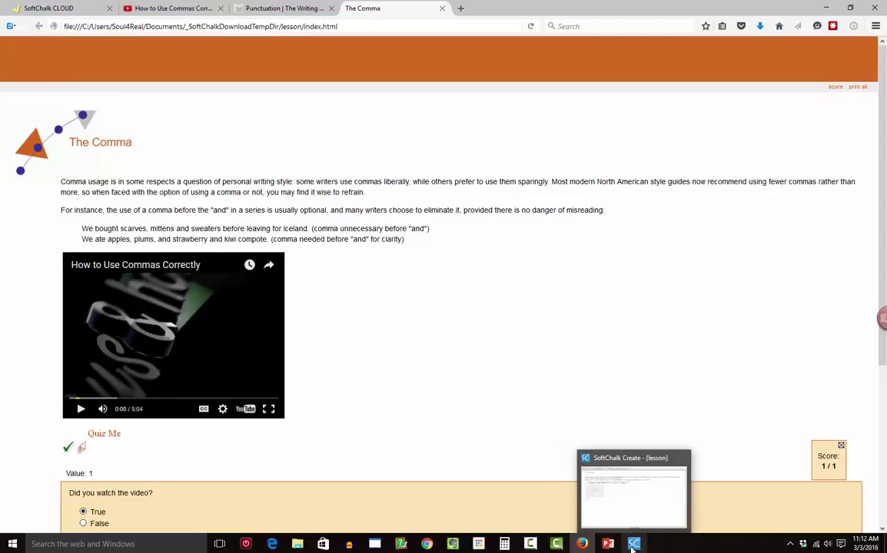